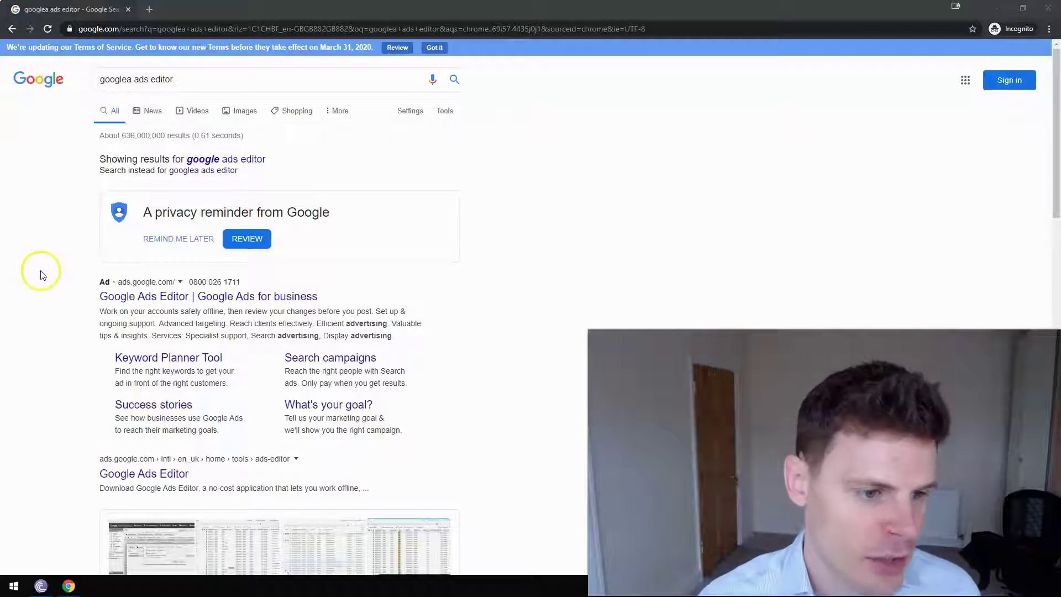
# Open the official Google Ads Editor page from the 'google ads editor' search results
pyautogui.click(162, 475)
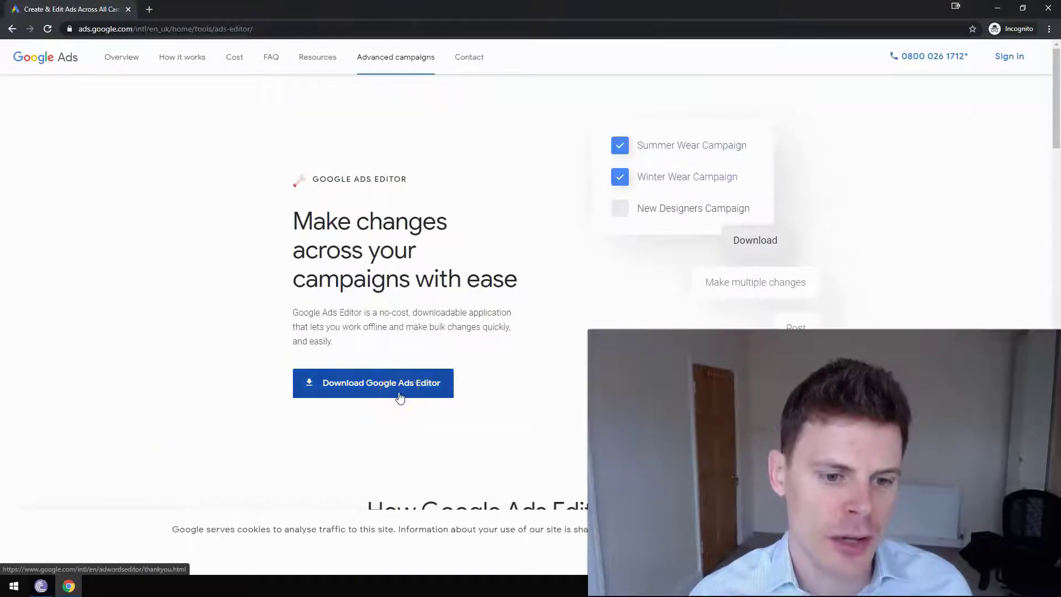
# Download the Google Ads Editor installer (GoogleAdsEditorS….exe) and run the downloaded file
pyautogui.click(399, 396)
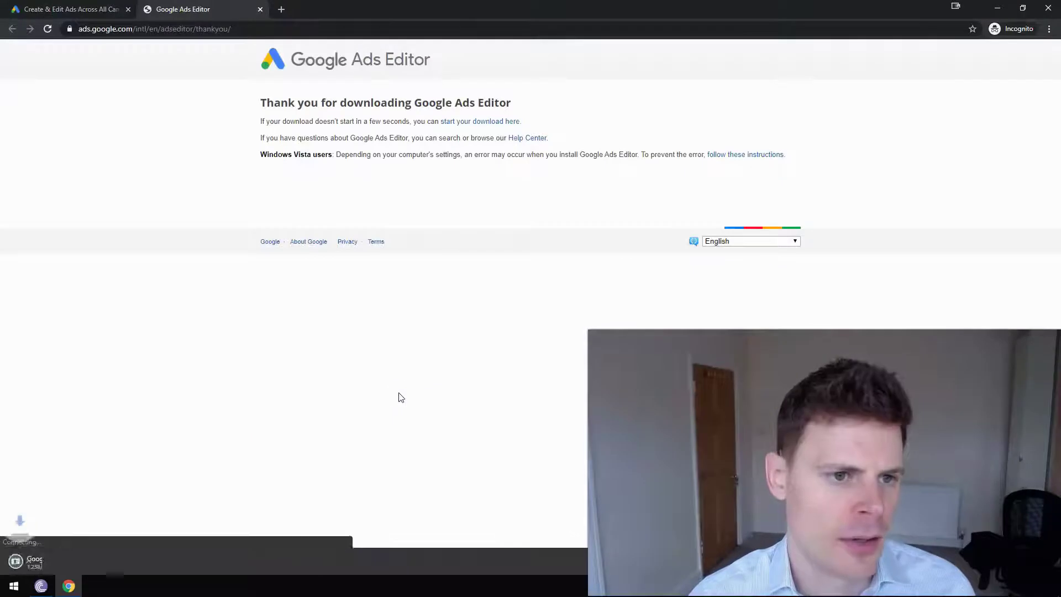
pyautogui.click(168, 462)
pyautogui.click(118, 559)
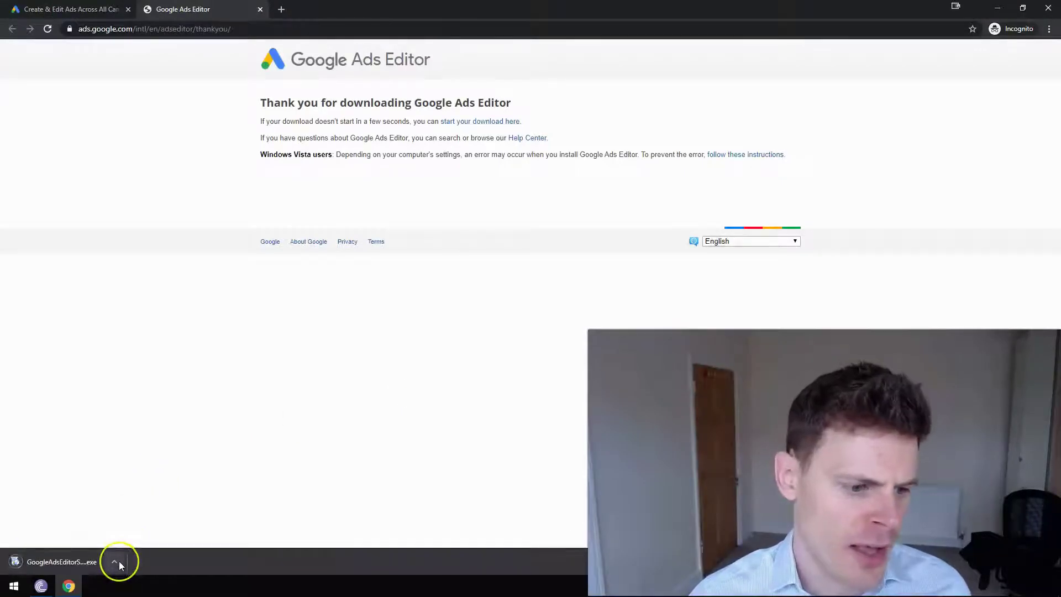
pyautogui.click(123, 503)
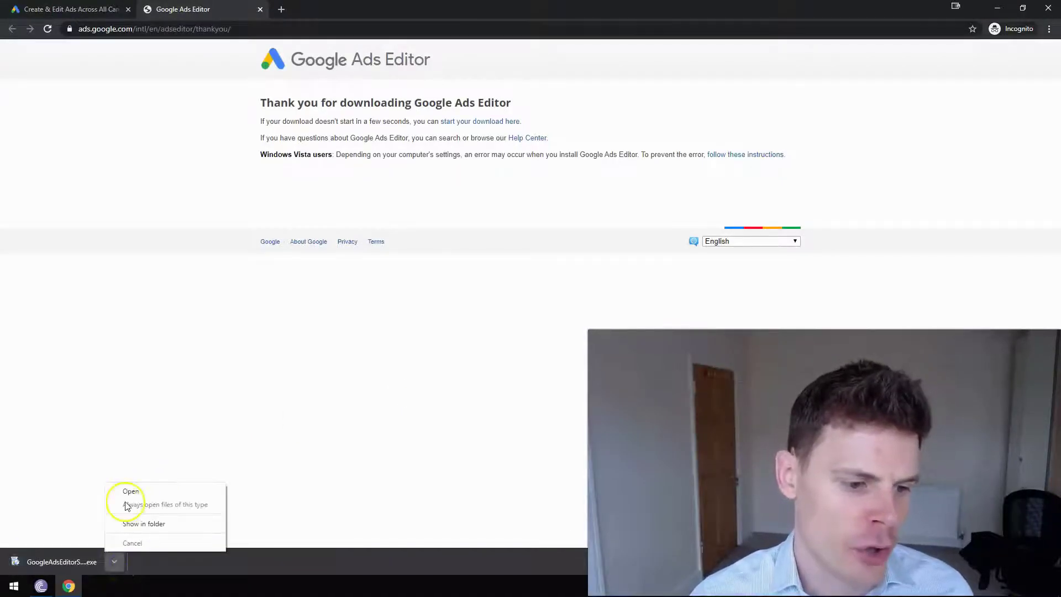
pyautogui.click(200, 355)
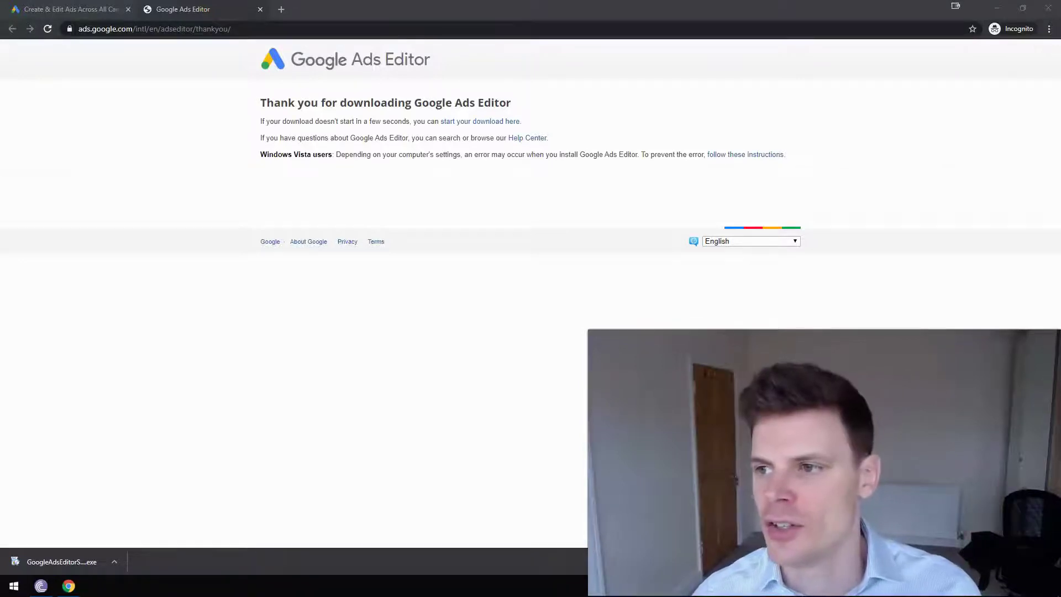
# Add a new account in the Accounts manager using 'Open browser to sign in'
pyautogui.moveTo(870, 123); pyautogui.dragTo(581, 106)
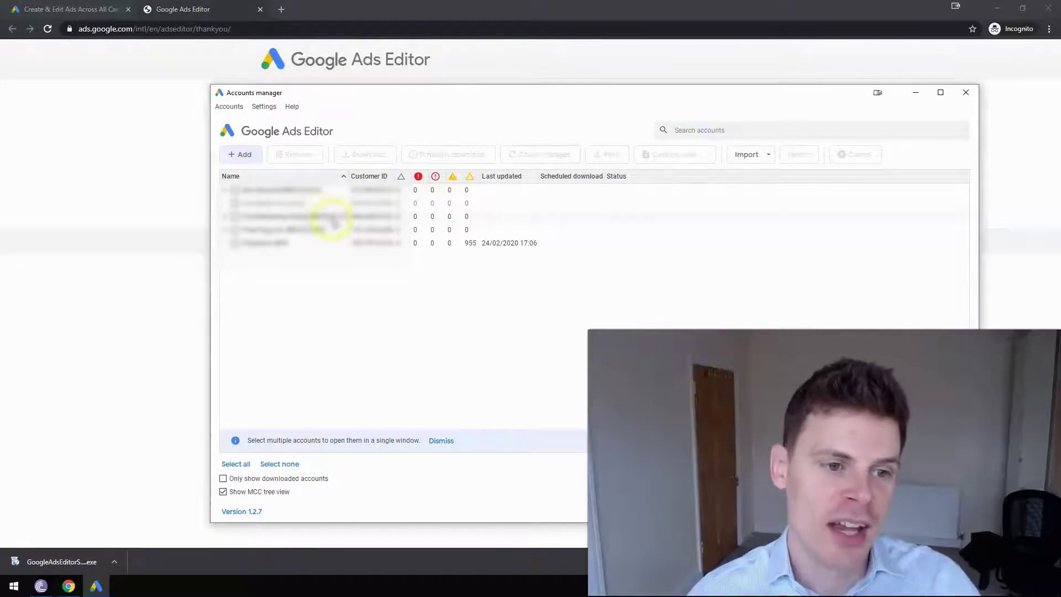
pyautogui.click(236, 158)
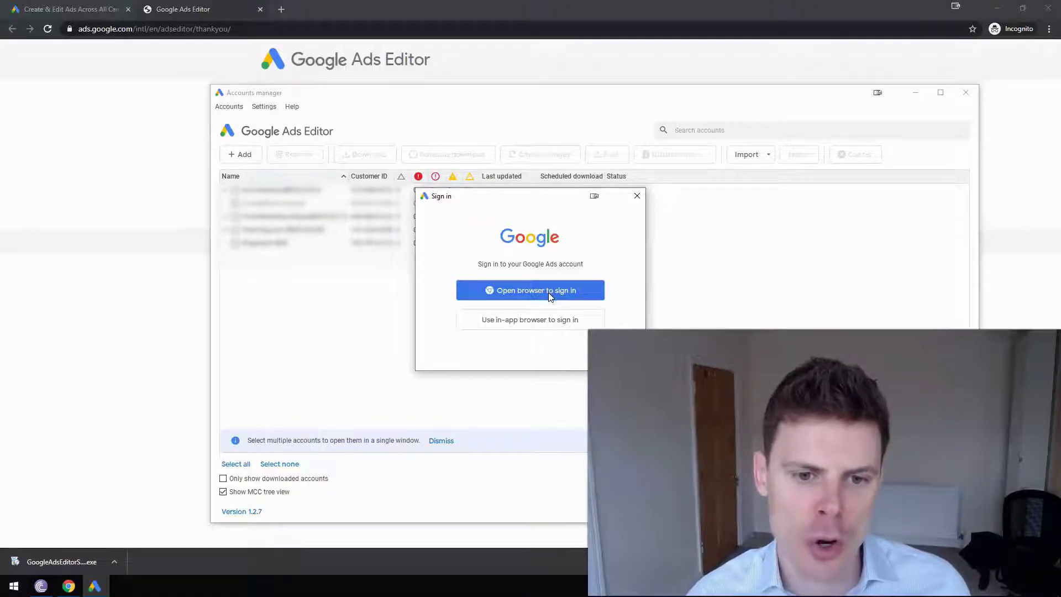
pyautogui.click(550, 293)
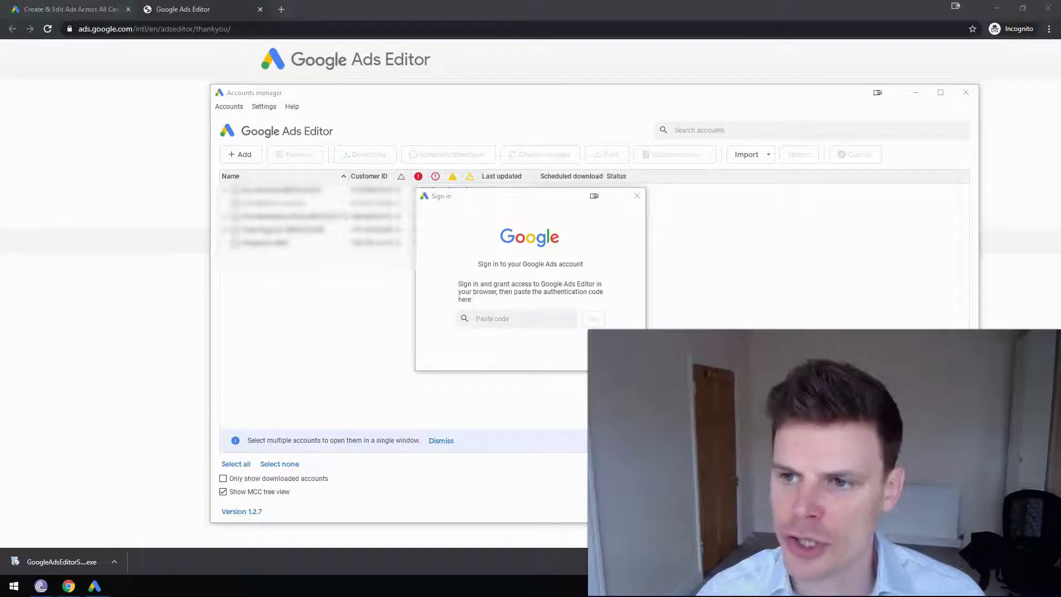
pyautogui.moveTo(665, 83); pyautogui.dragTo(539, 57)
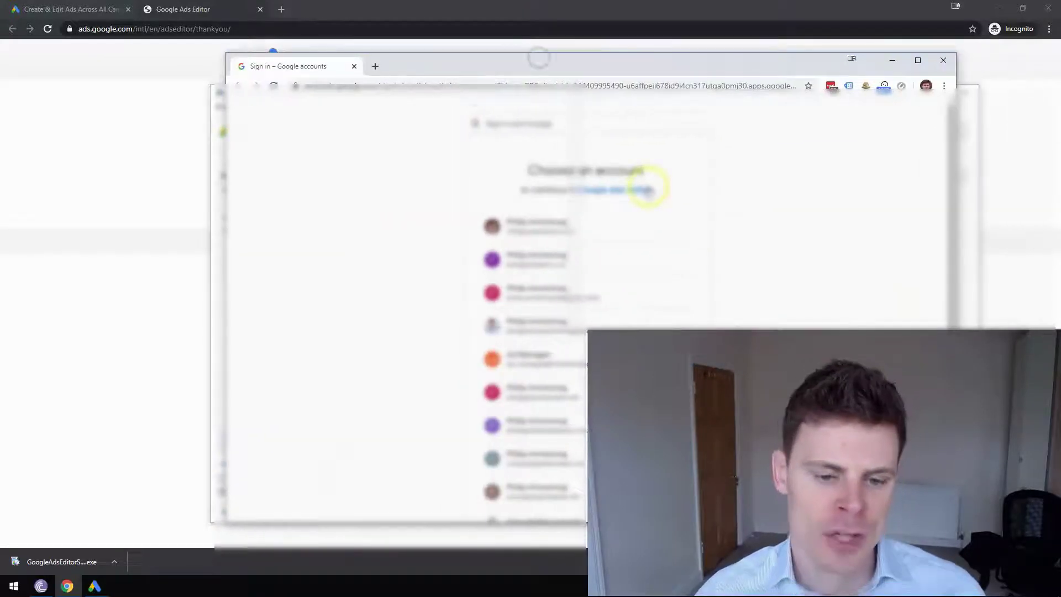
# Sign in with the first listed Google account and copy the authorization code shown
pyautogui.scroll(-3, 646, 189)
pyautogui.scroll(2, 644, 191)
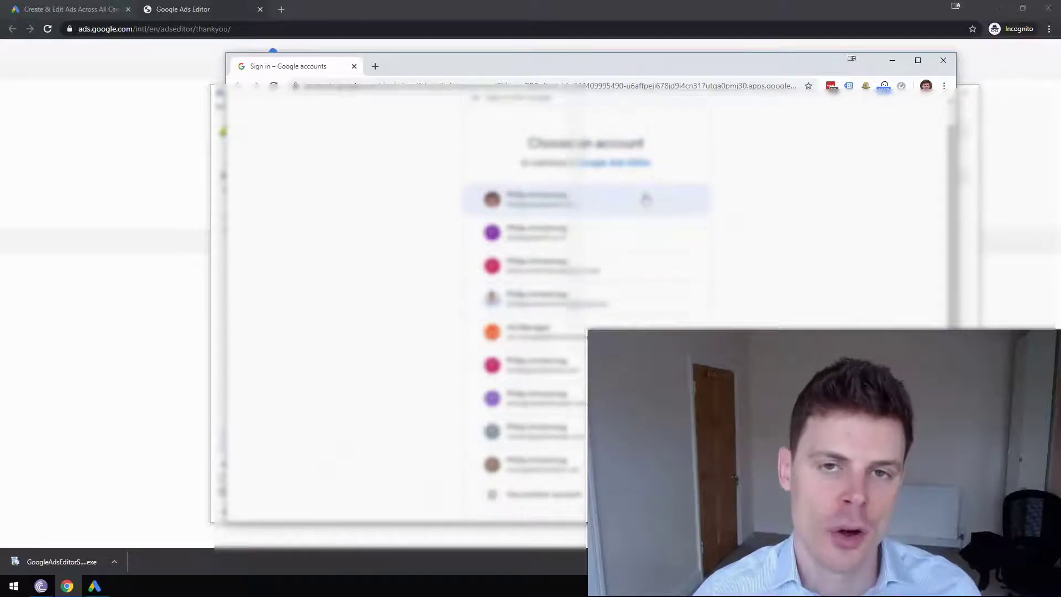
pyautogui.click(585, 199)
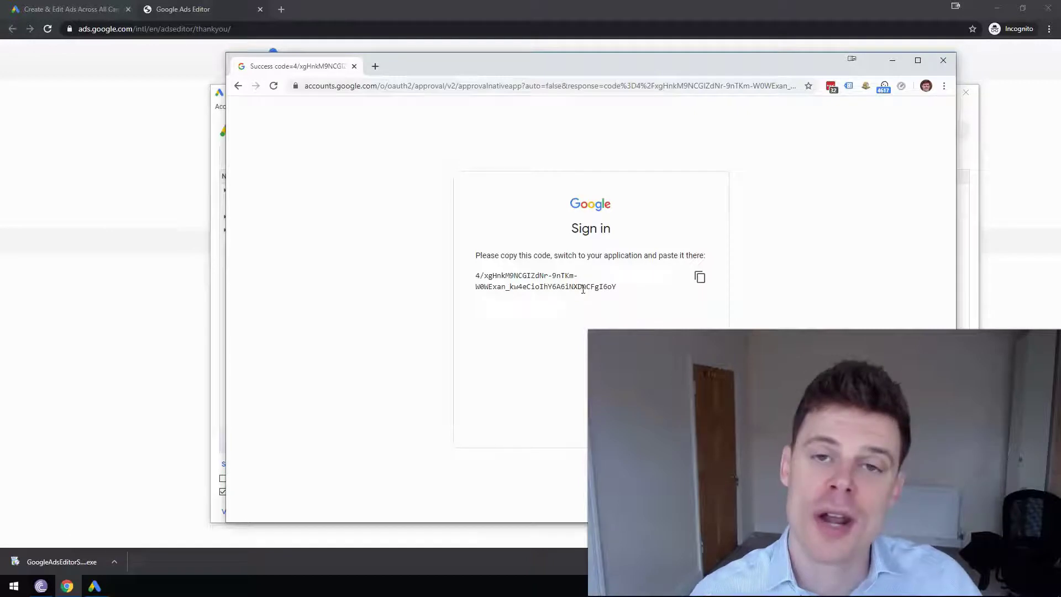
pyautogui.click(700, 281)
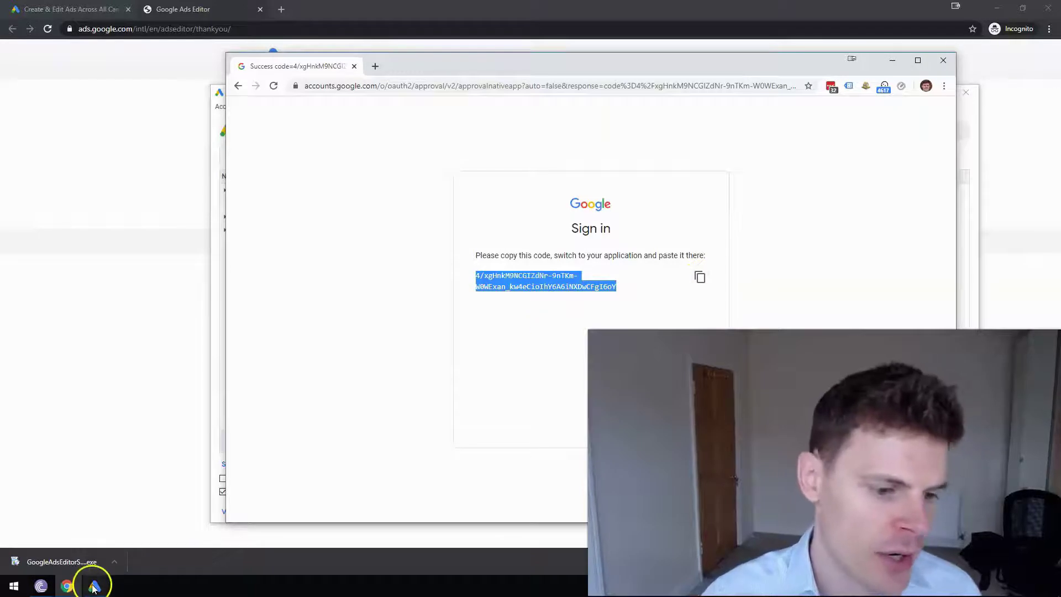
# Paste the authorization code into Ads Editor's sign-in dialog, confirm with OK, and close it
pyautogui.moveTo(92, 585)
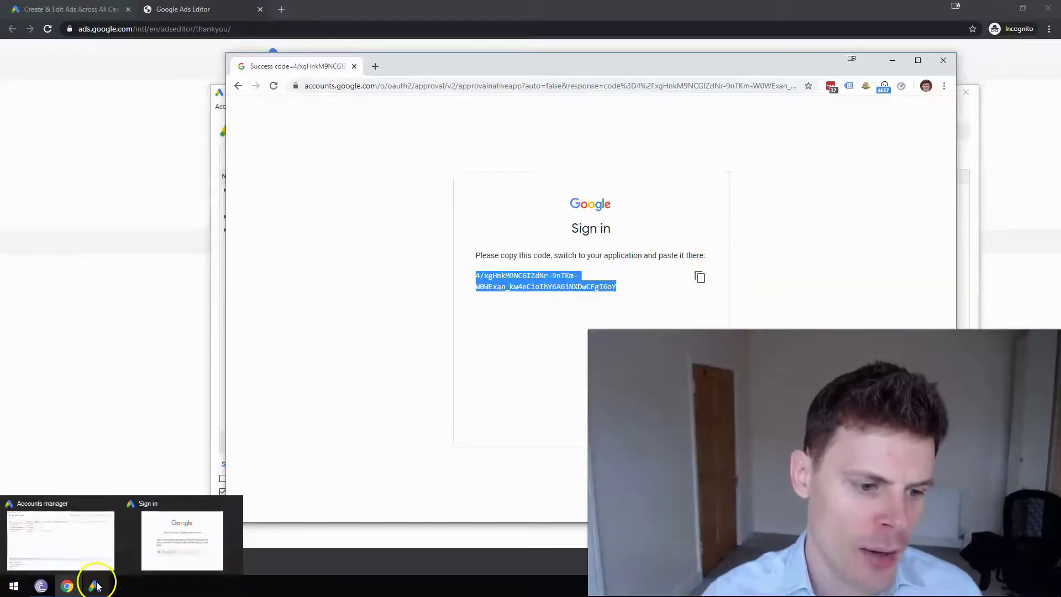
pyautogui.moveTo(174, 552)
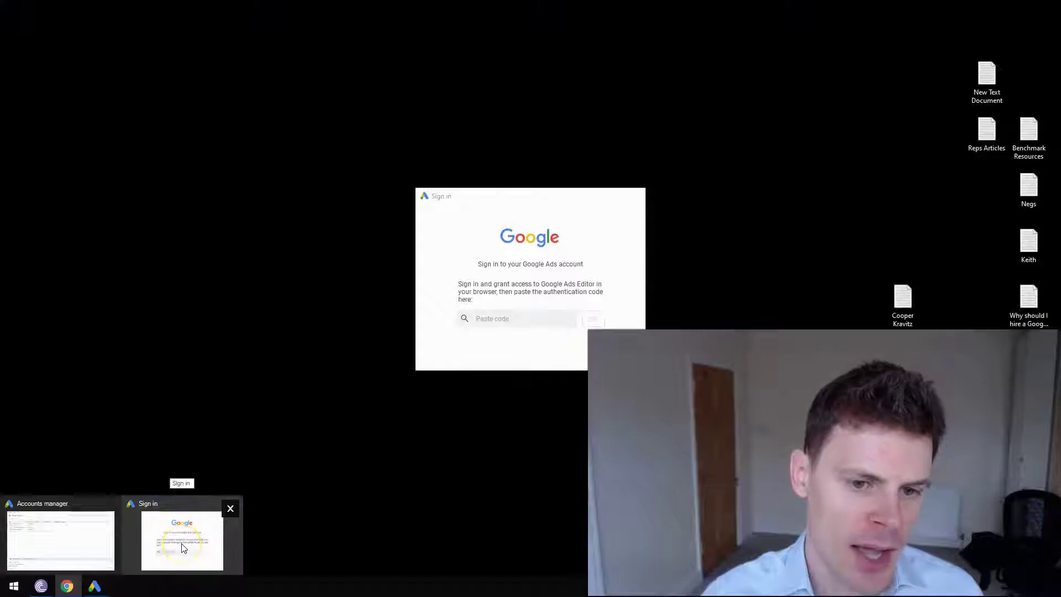
pyautogui.click(184, 549)
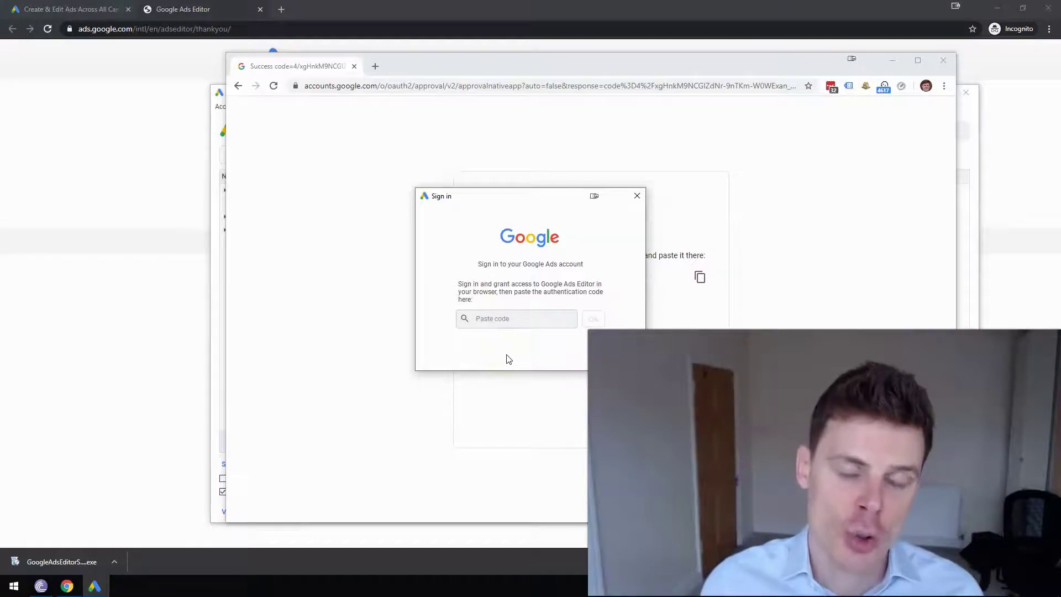
pyautogui.hotkey('ctrl', 'v')
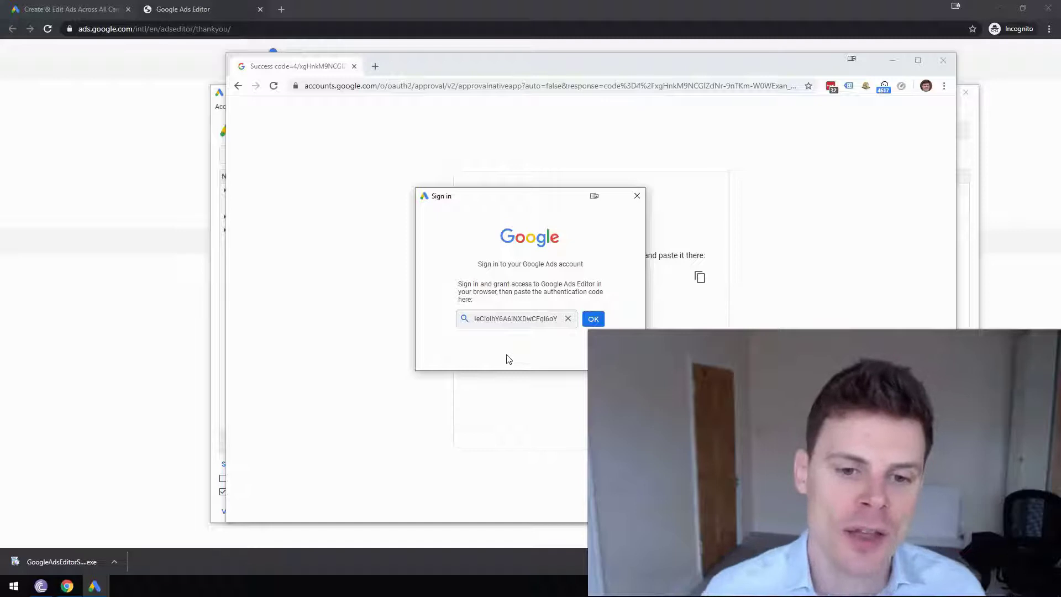
pyautogui.click(594, 319)
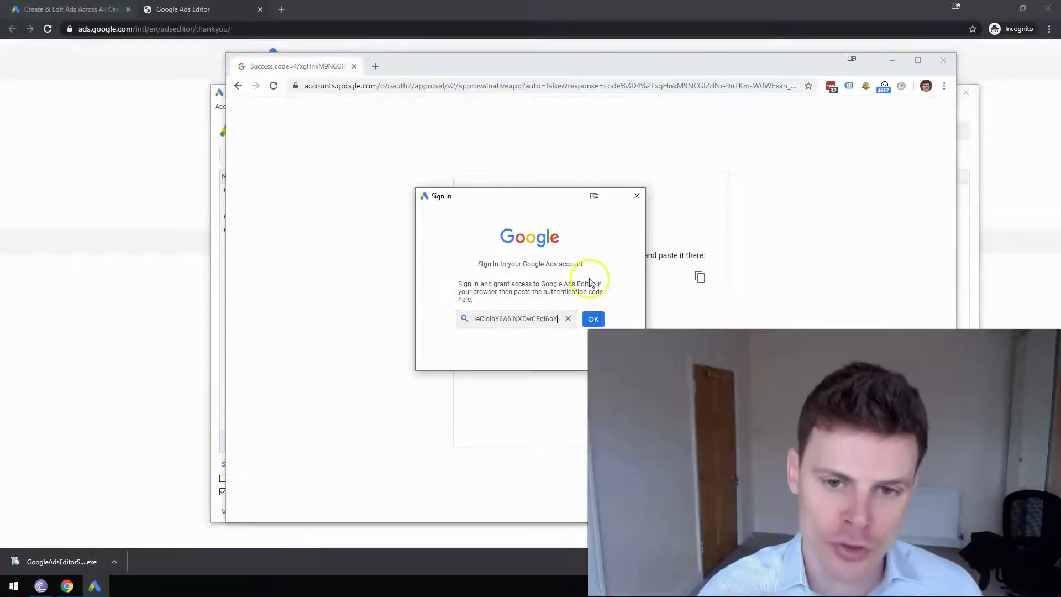
pyautogui.click(636, 197)
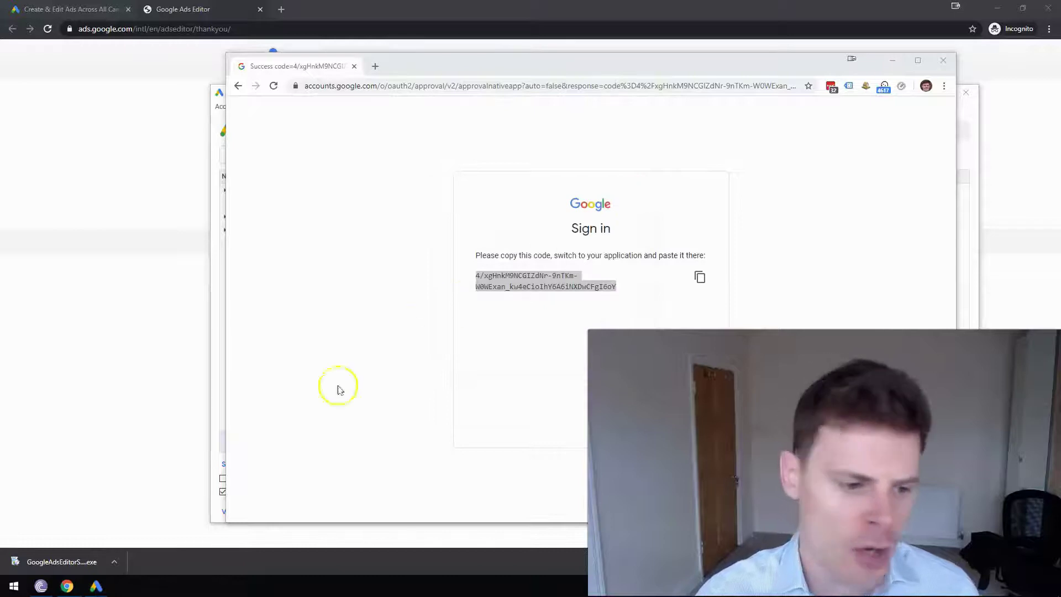
# Filter the accounts list by 'research' and open the UK Research Account
pyautogui.moveTo(99, 586)
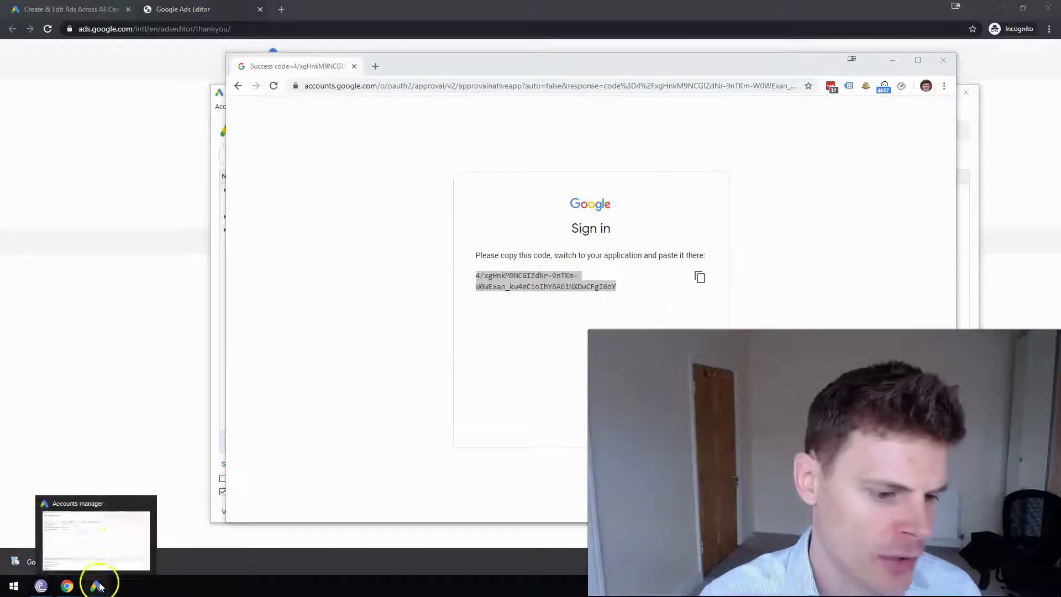
pyautogui.click(118, 548)
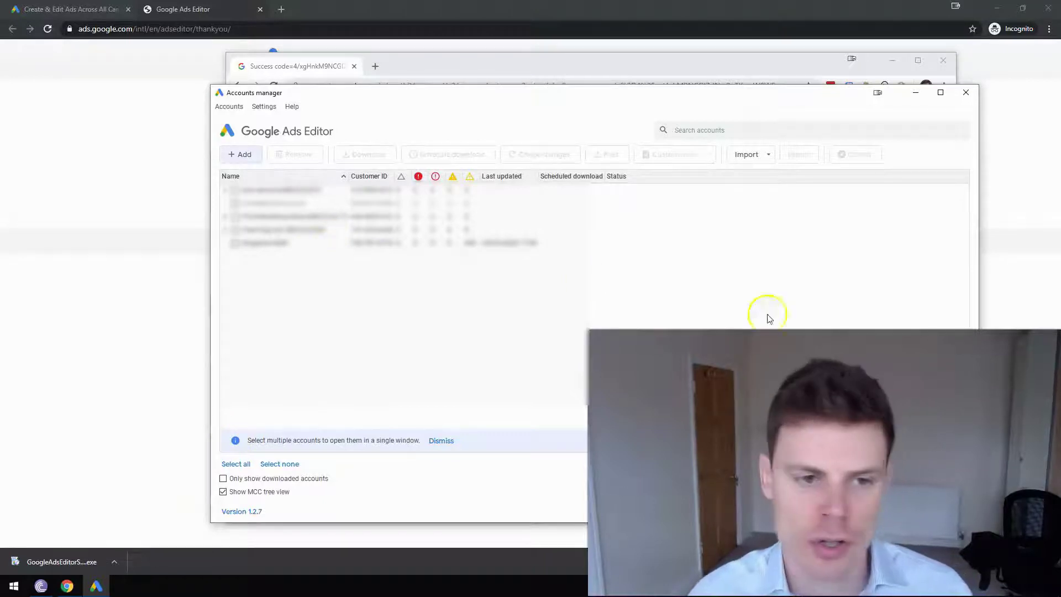
pyautogui.click(763, 131)
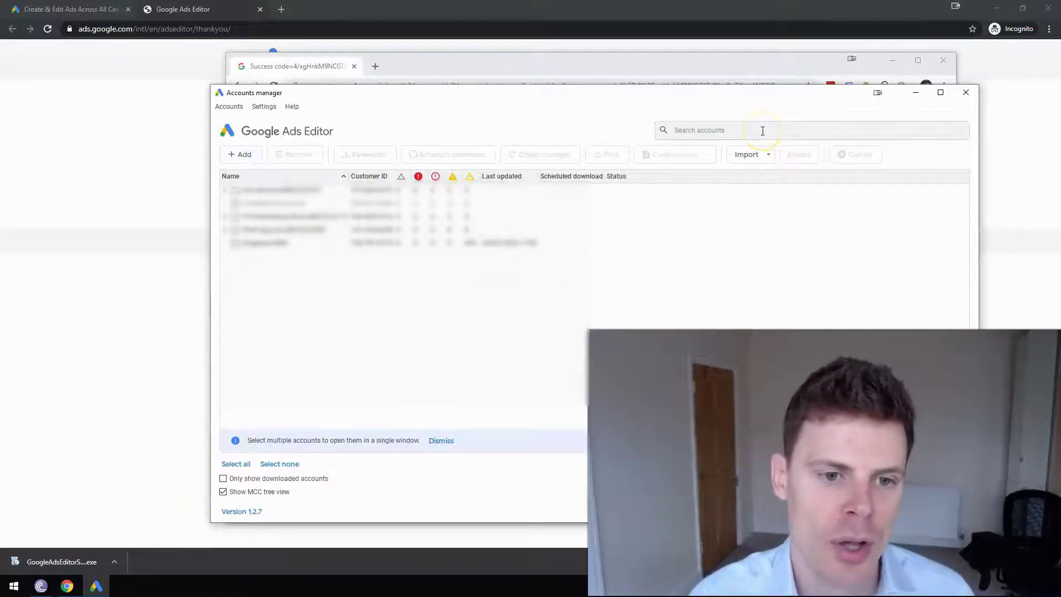
pyautogui.write('res')
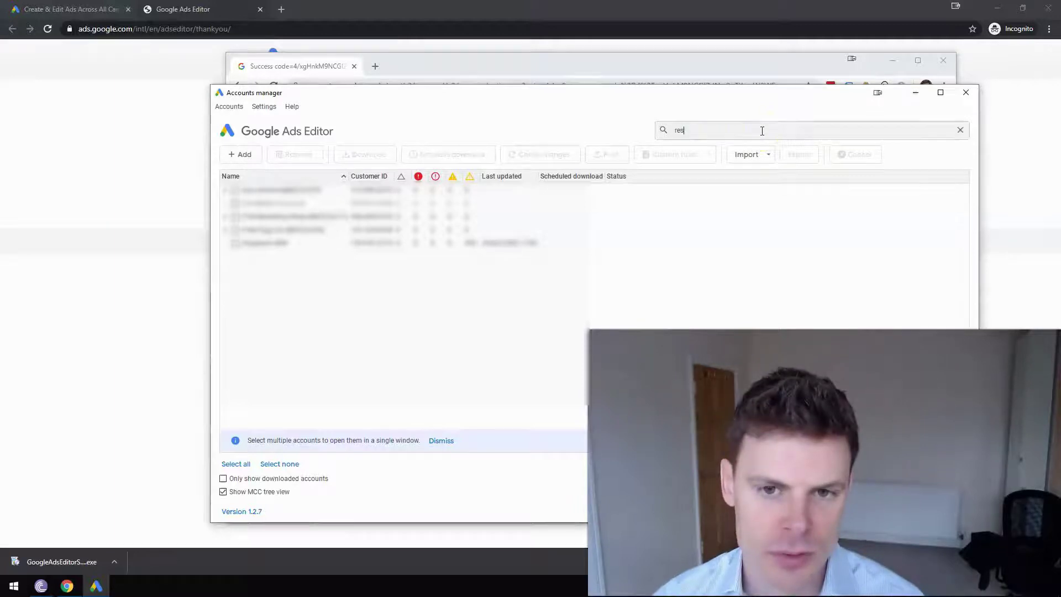
pyautogui.write('earch')
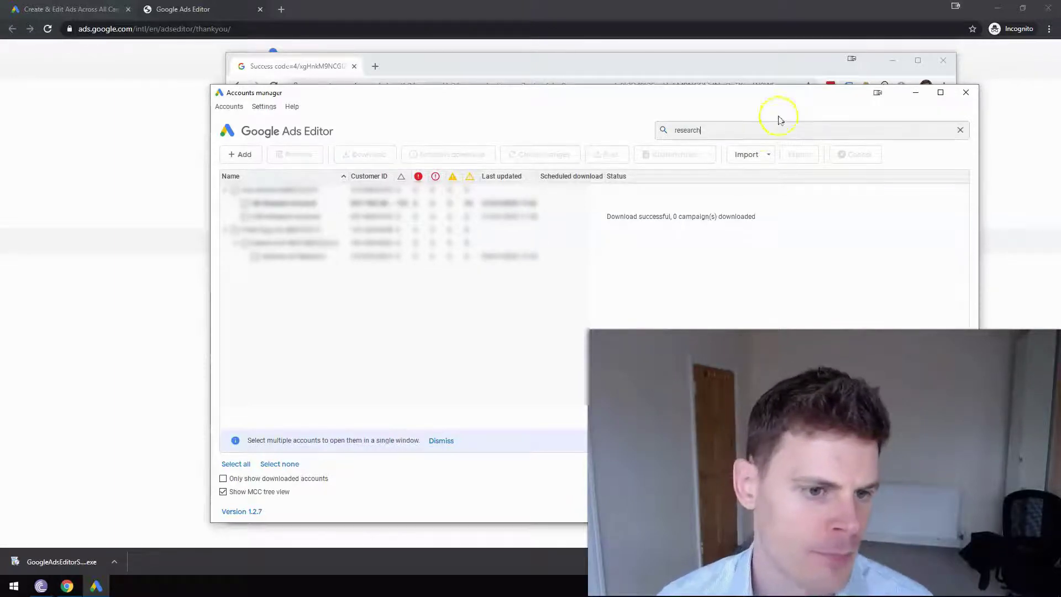
pyautogui.doubleClick(291, 204)
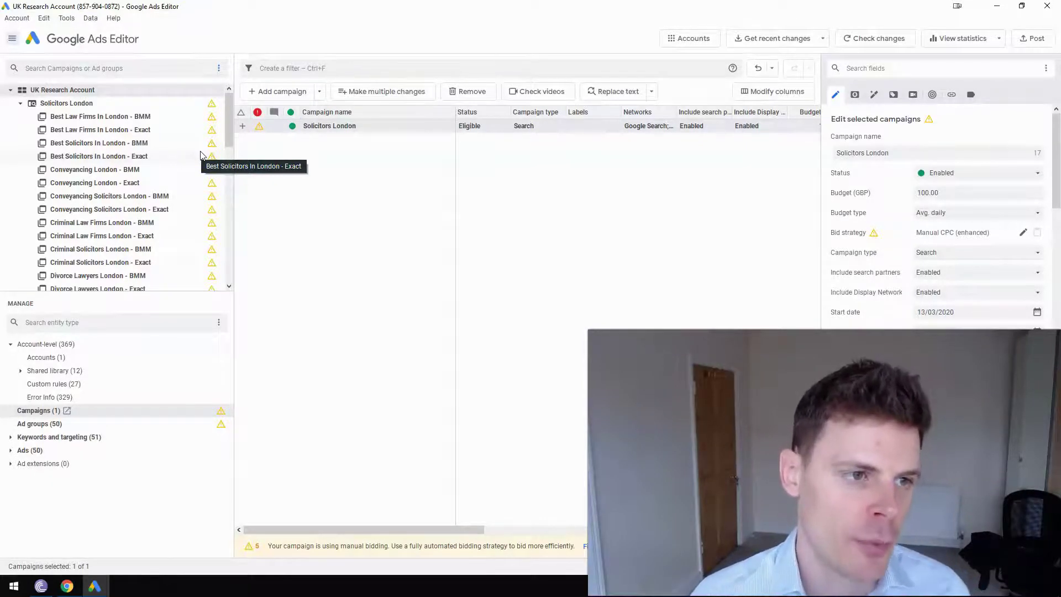
# Run Account > Full download to wipe and re-fetch the UK Research Account
pyautogui.click(18, 20)
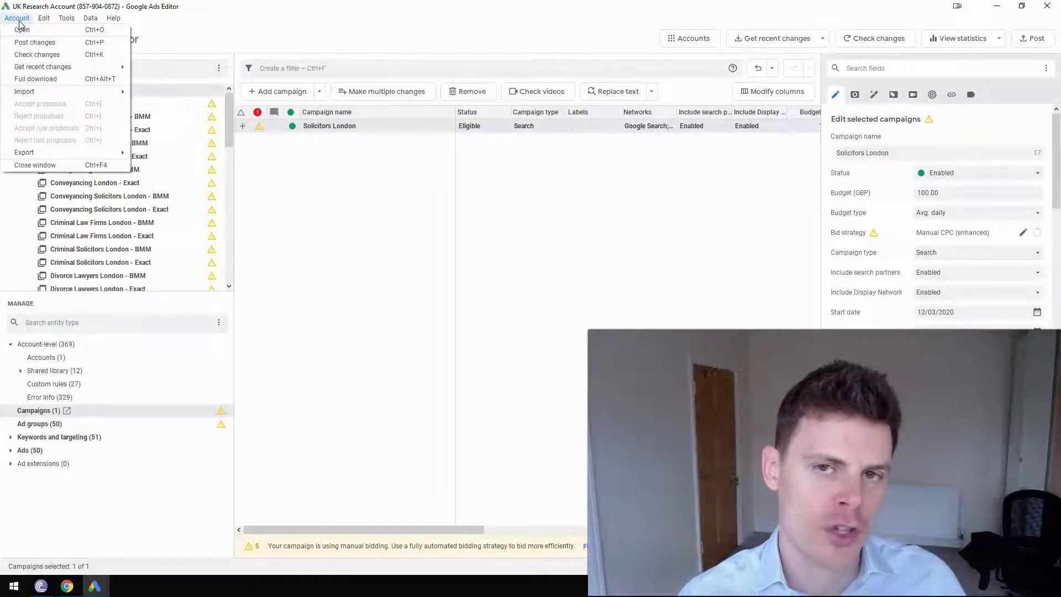
pyautogui.moveTo(63, 94)
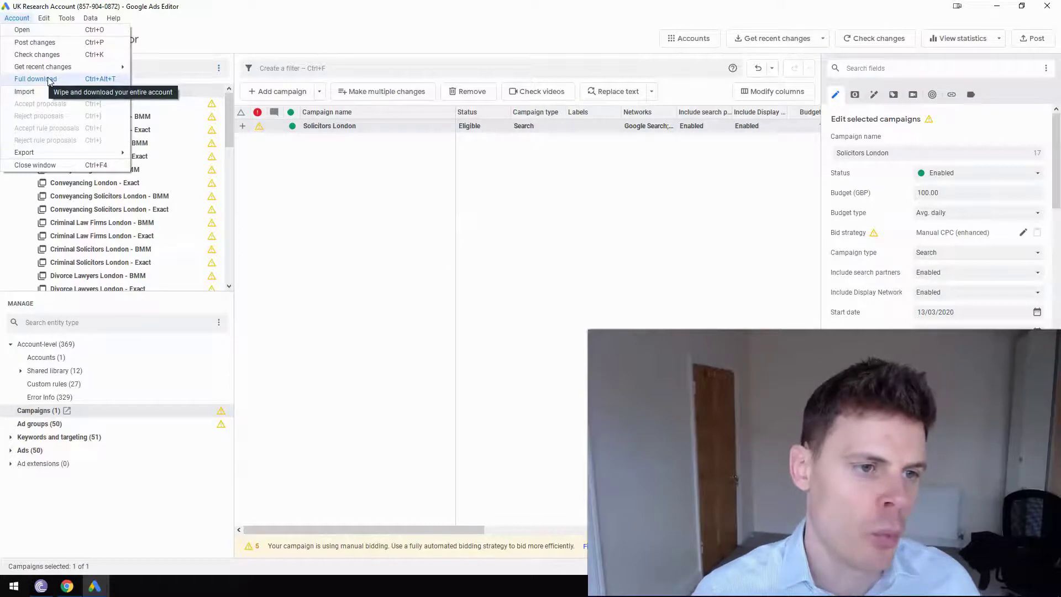
pyautogui.click(223, 119)
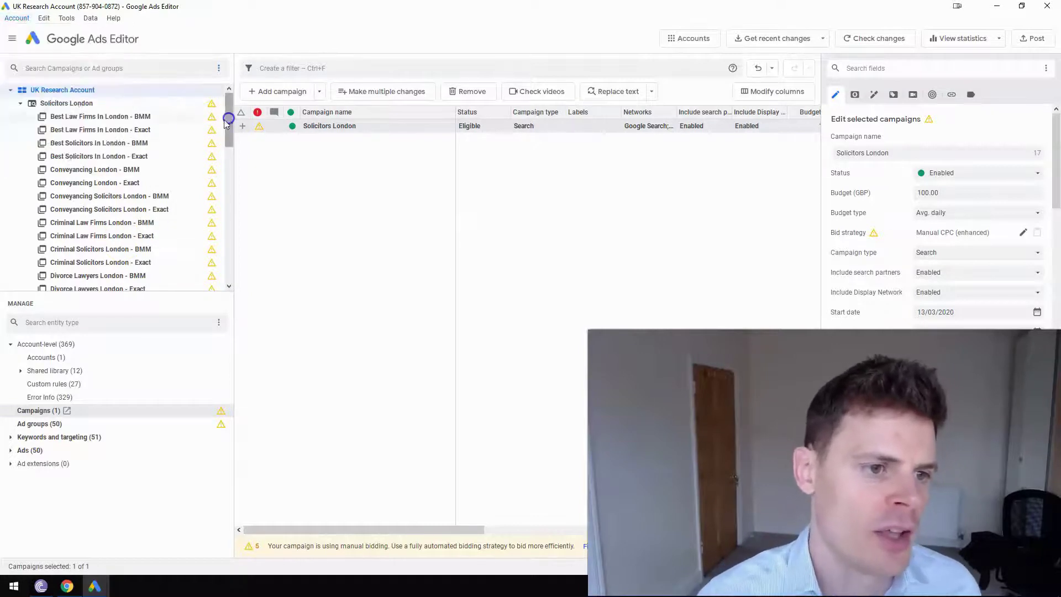
# Inspect the Best Law Firms In London - BMM ad group, then list all 50 ad groups
pyautogui.click(52, 117)
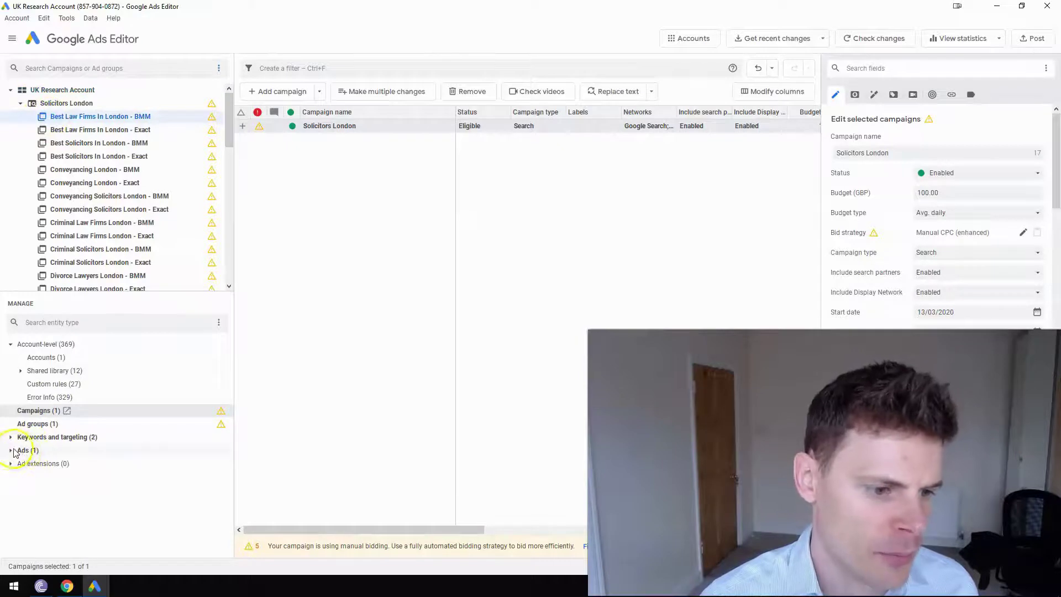
pyautogui.click(26, 426)
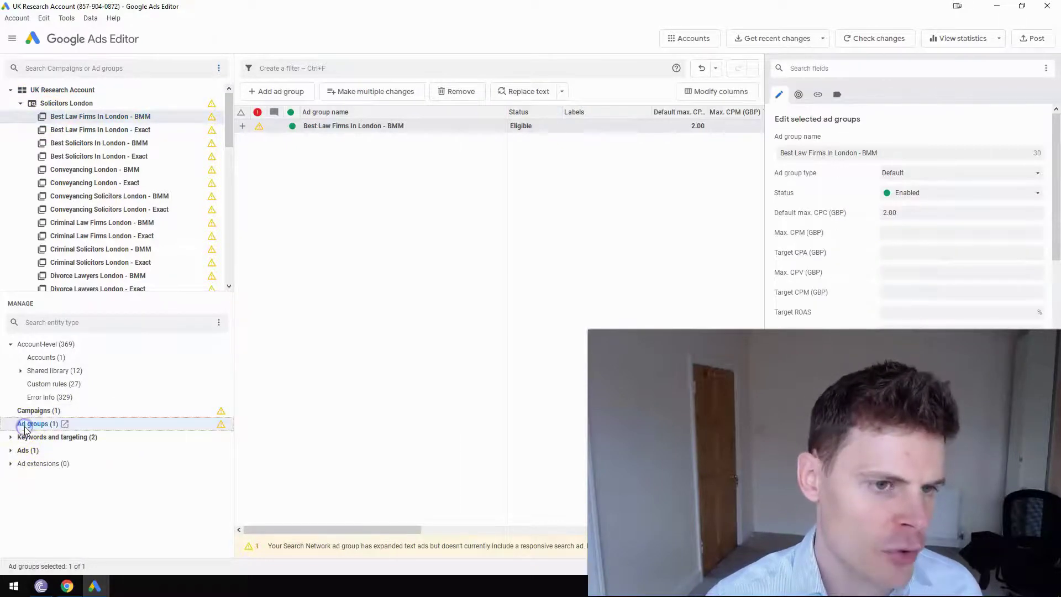
pyautogui.click(79, 104)
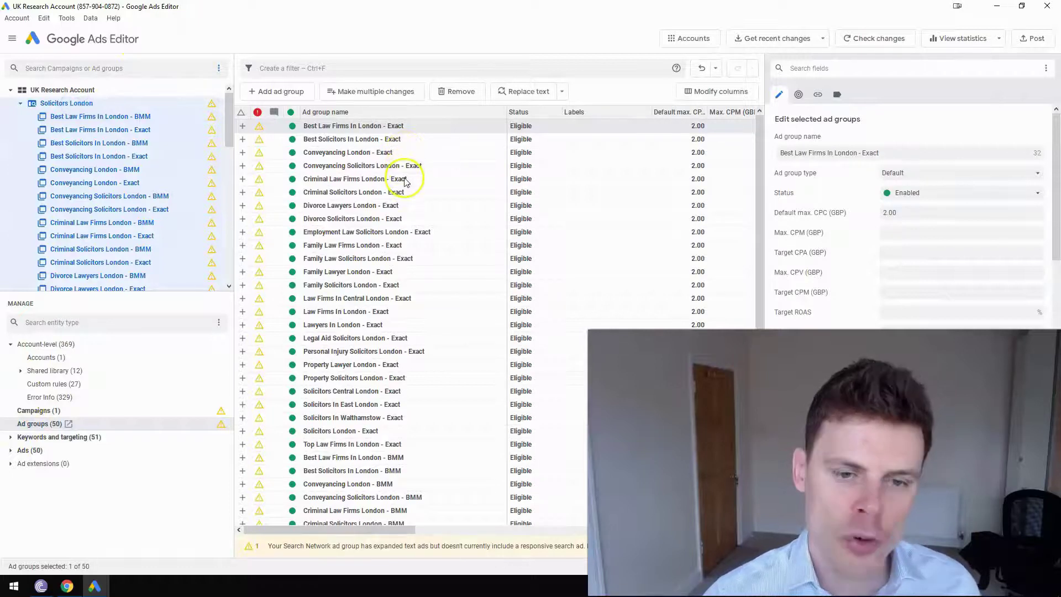
# Review the 50 keywords and the empty negative keywords, then return to Solicitors London
pyautogui.click(11, 438)
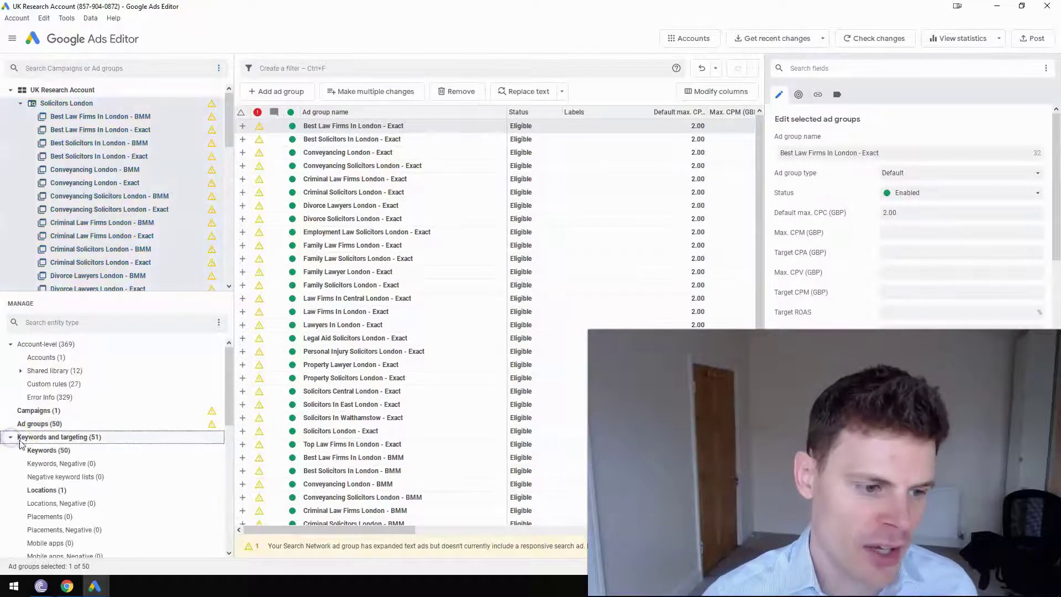
pyautogui.click(46, 452)
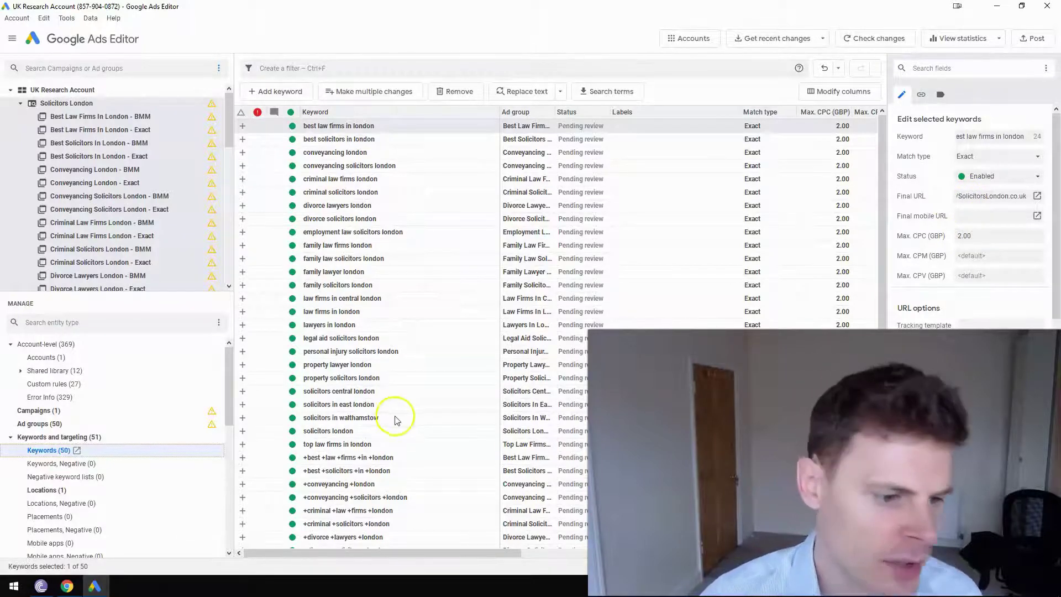
pyautogui.click(61, 464)
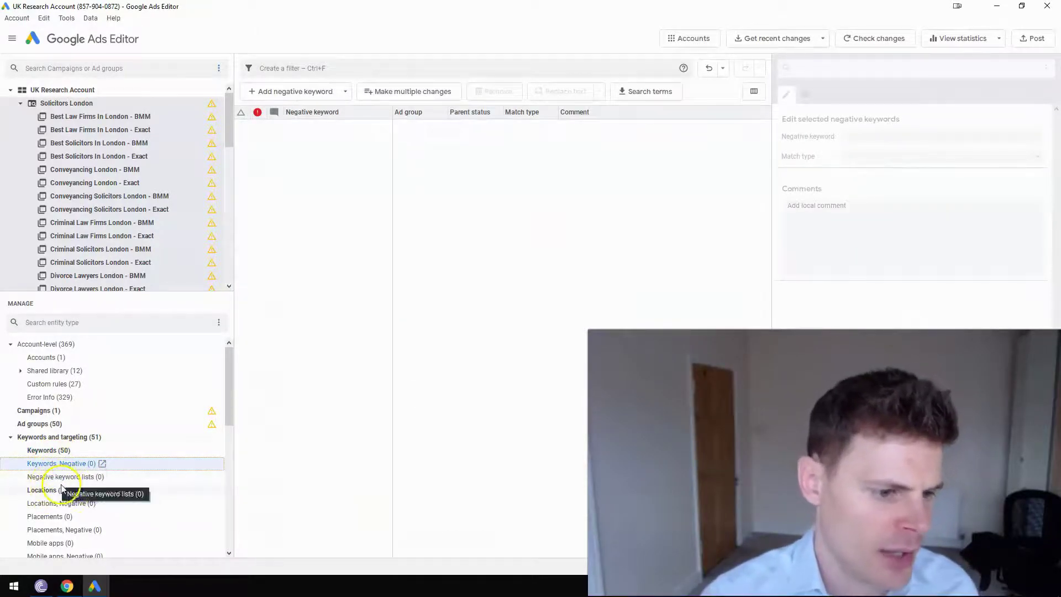
pyautogui.scroll(-3, 64, 486)
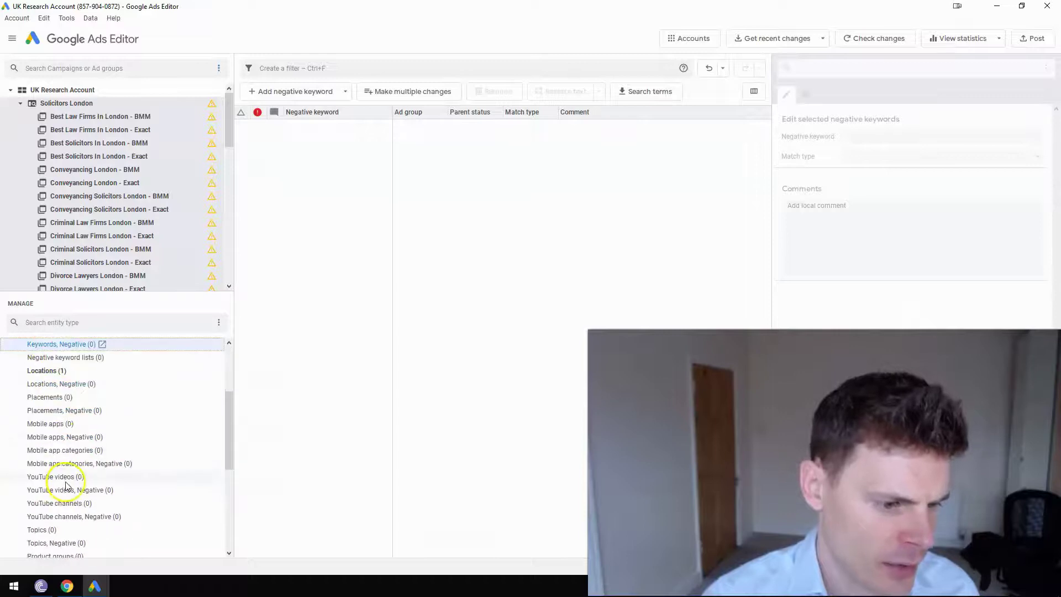
pyautogui.scroll(2, 63, 470)
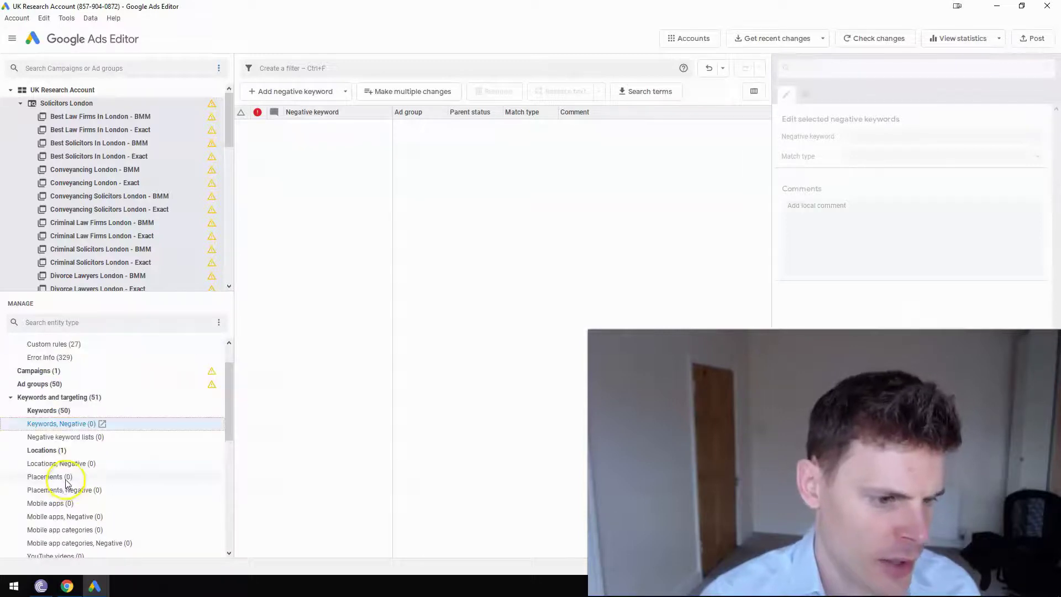
pyautogui.click(33, 371)
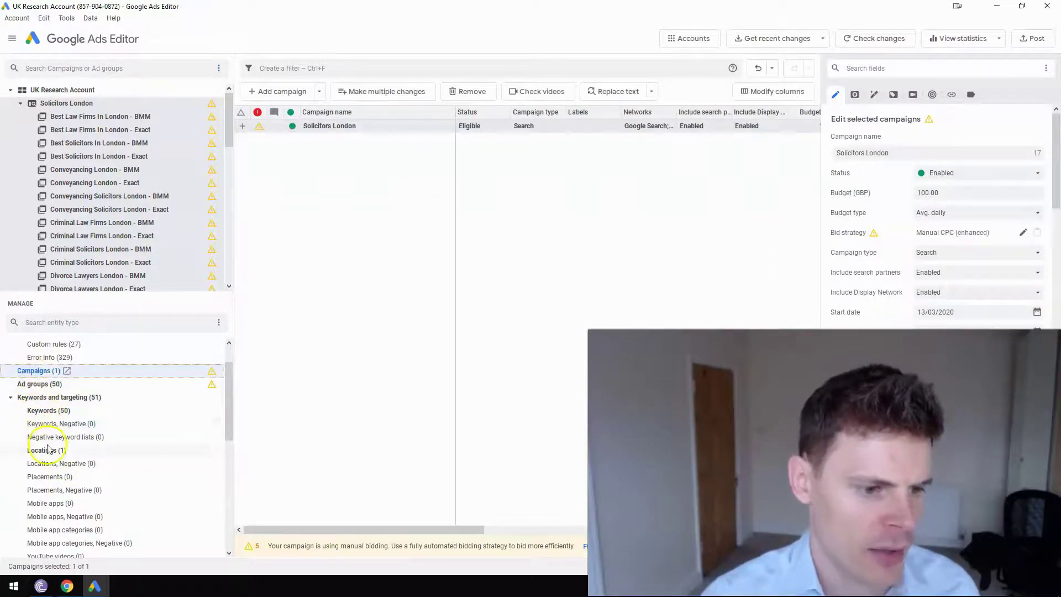
# Collapse the Keywords and targeting category in the Manage panel
pyautogui.click(12, 397)
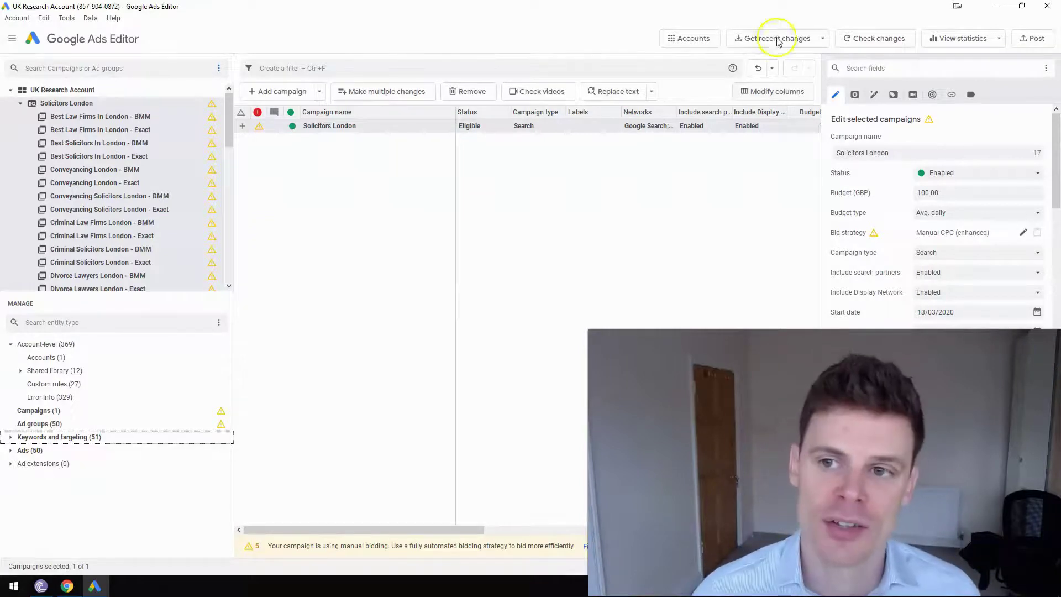
pyautogui.click(1033, 39)
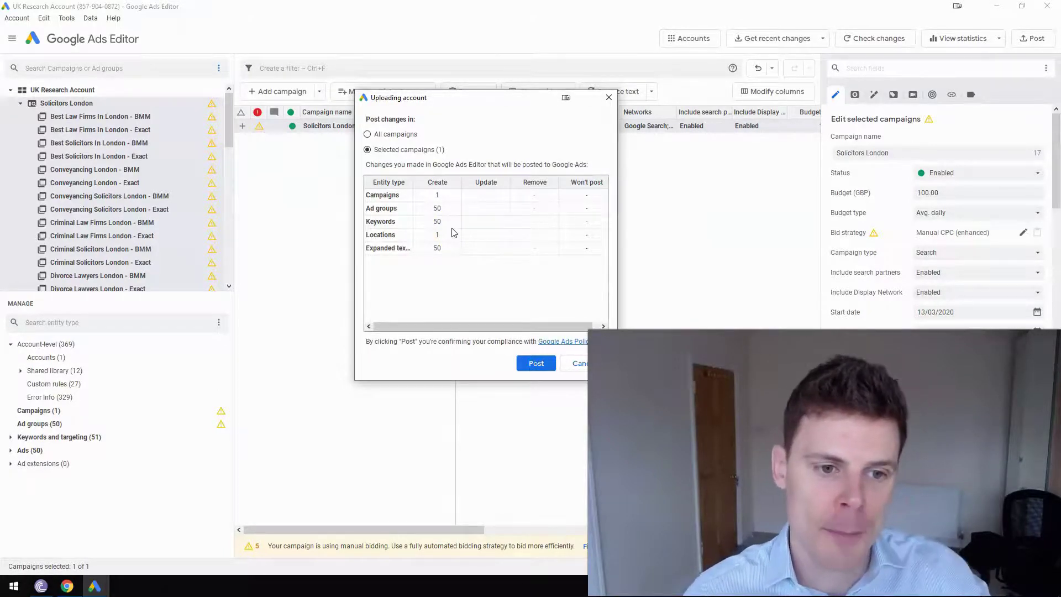
pyautogui.click(438, 237)
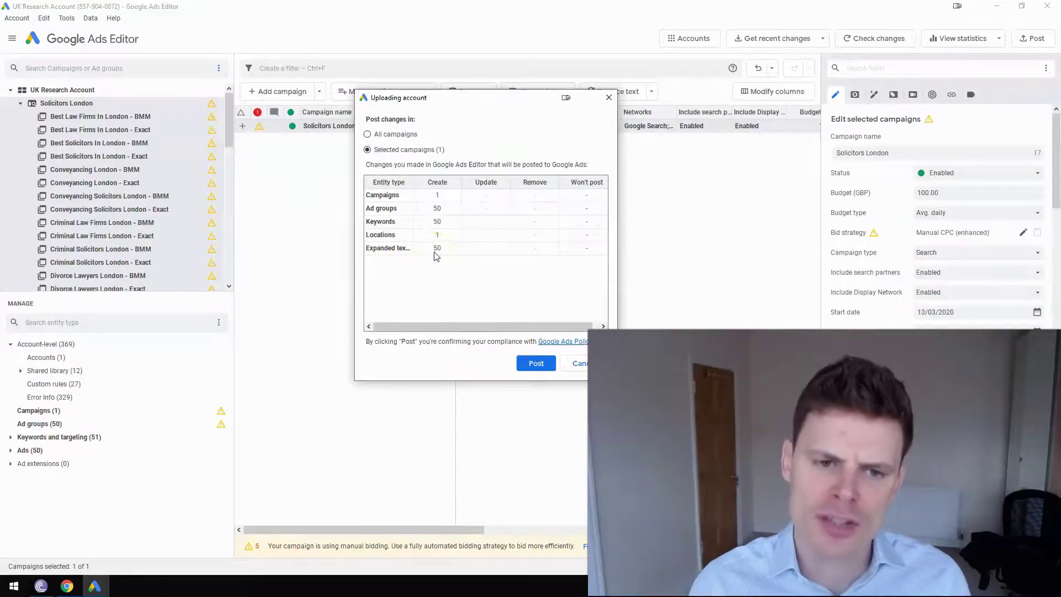
pyautogui.click(575, 363)
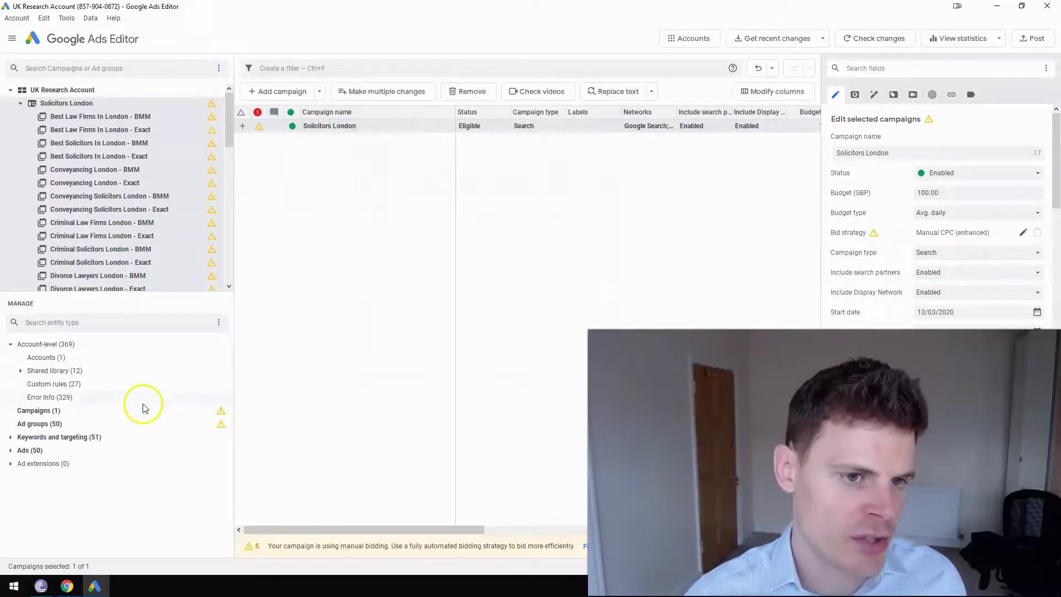